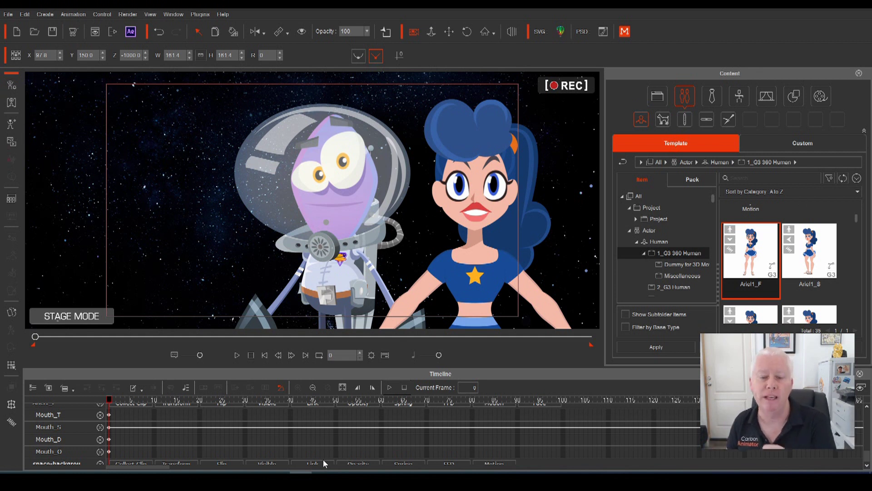
# - Select the girl's Mouth_T track and bring up her face sprites in the Sprite Editor
pyautogui.click(475, 204)
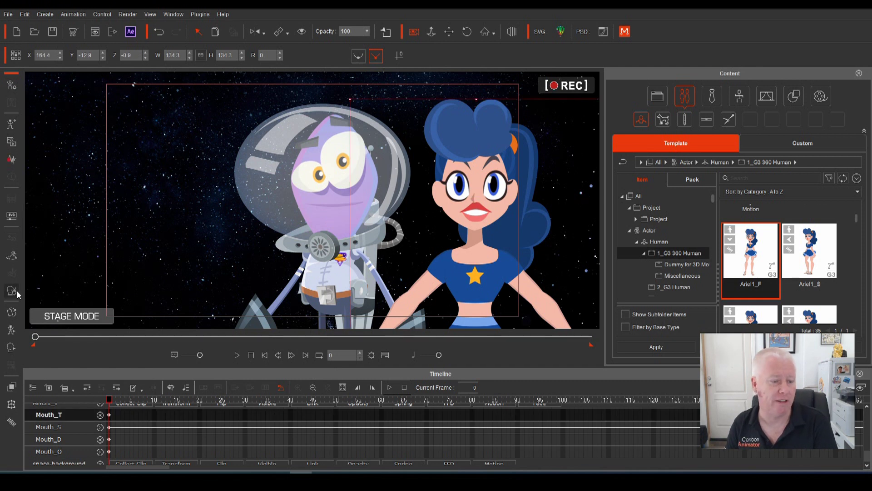
pyautogui.click(7, 313)
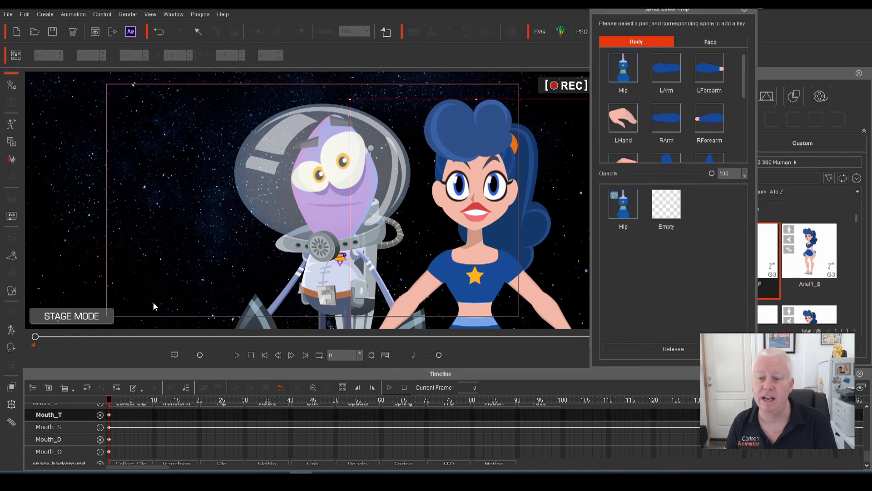
pyautogui.click(704, 44)
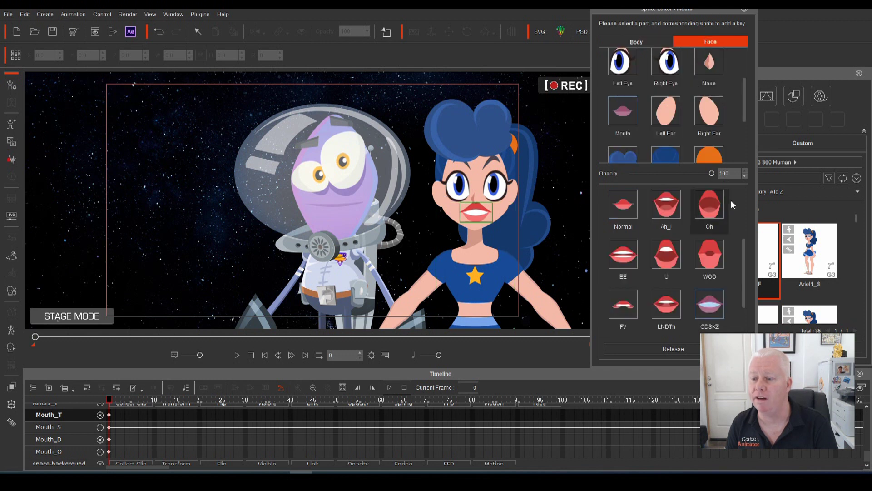
pyautogui.moveTo(744, 257); pyautogui.dragTo(745, 206)
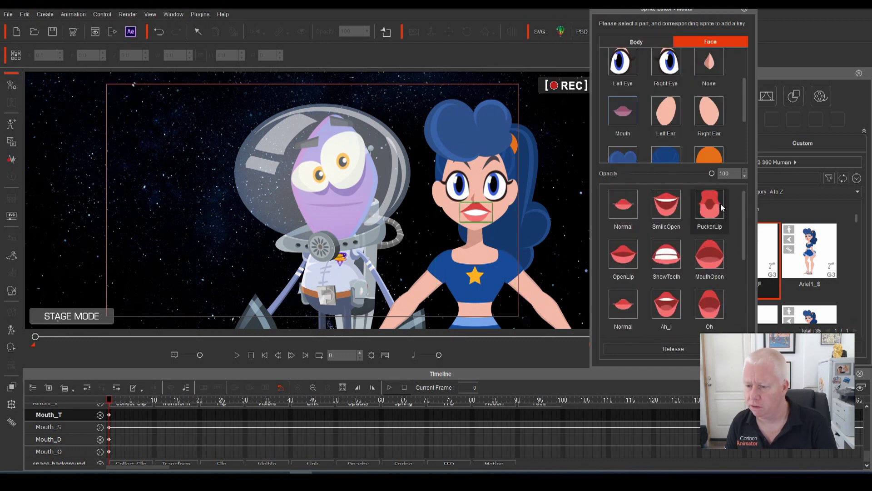
pyautogui.scroll(-2, 745, 227)
pyautogui.moveTo(747, 239); pyautogui.dragTo(743, 190)
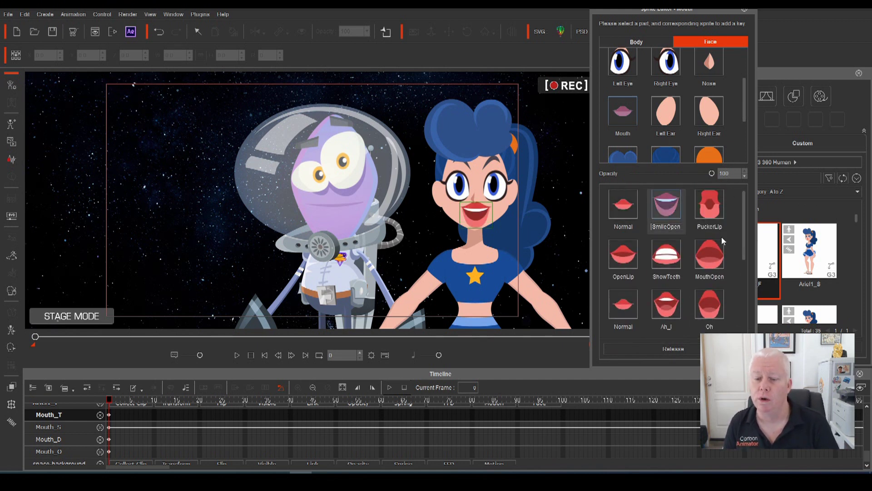
# - Try the MouthOpen, Normal and Oh mouth sprites, finishing on the round U shape
pyautogui.click(710, 257)
pyautogui.click(627, 303)
pyautogui.click(694, 308)
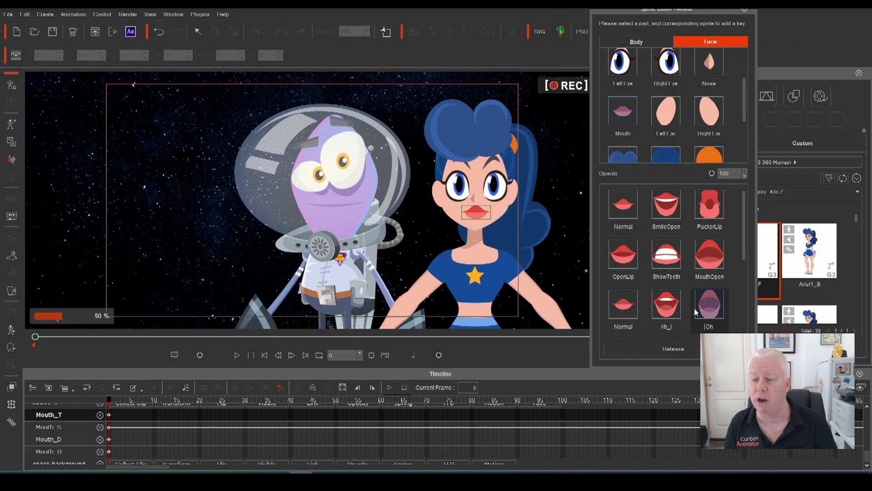
pyautogui.click(709, 255)
pyautogui.scroll(-2, 743, 268)
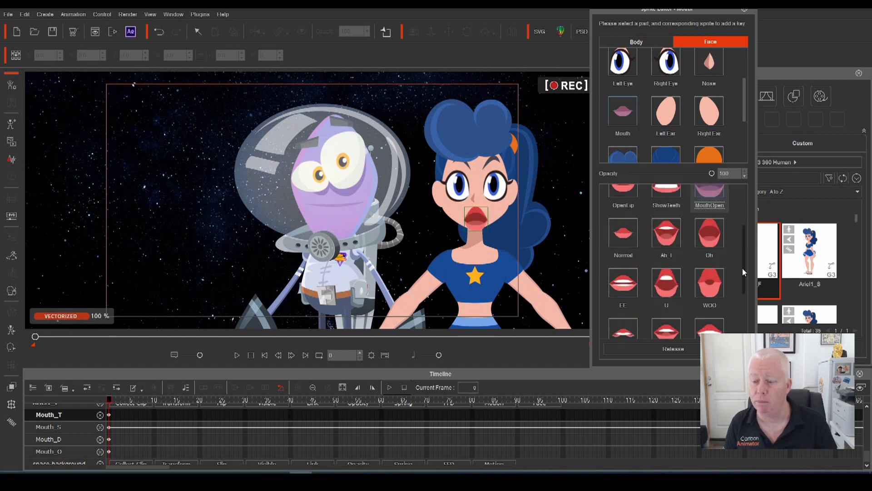
pyautogui.click(656, 284)
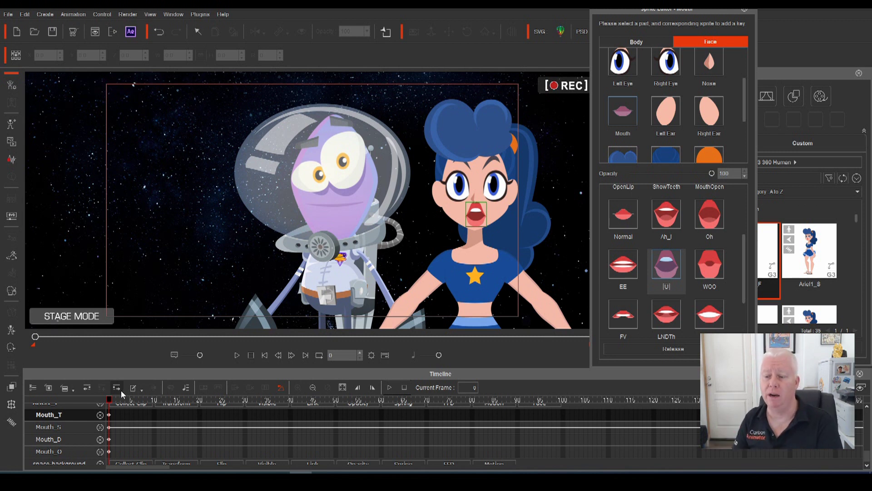
pyautogui.scroll(2, 686, 294)
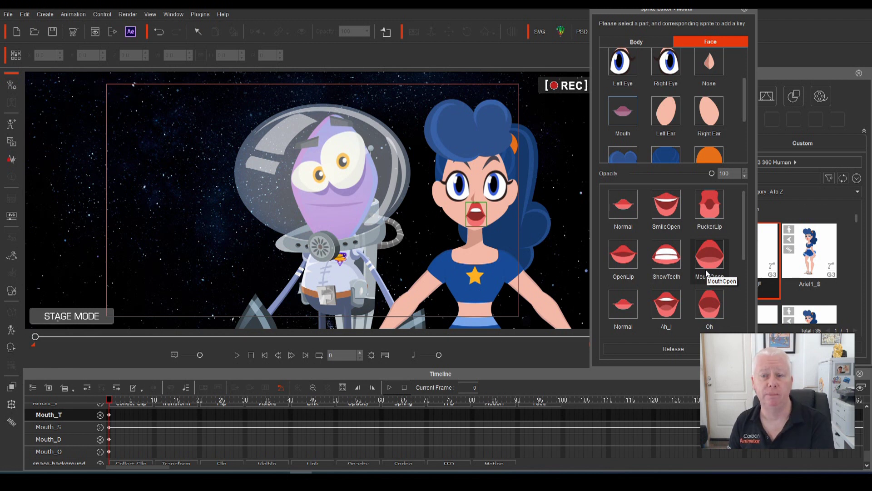
pyautogui.scroll(-3, 711, 277)
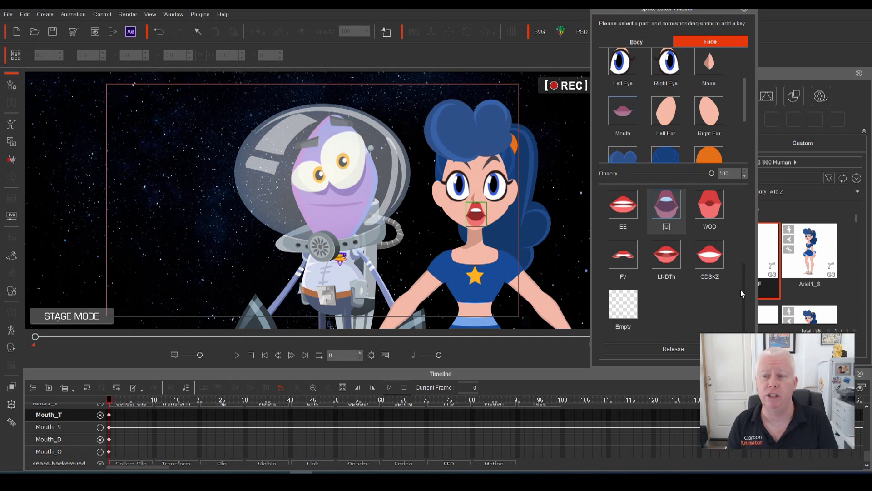
# - Leave the girl's editor and show the alien astronaut's face sprites in the Sprite Editor
pyautogui.click(745, 9)
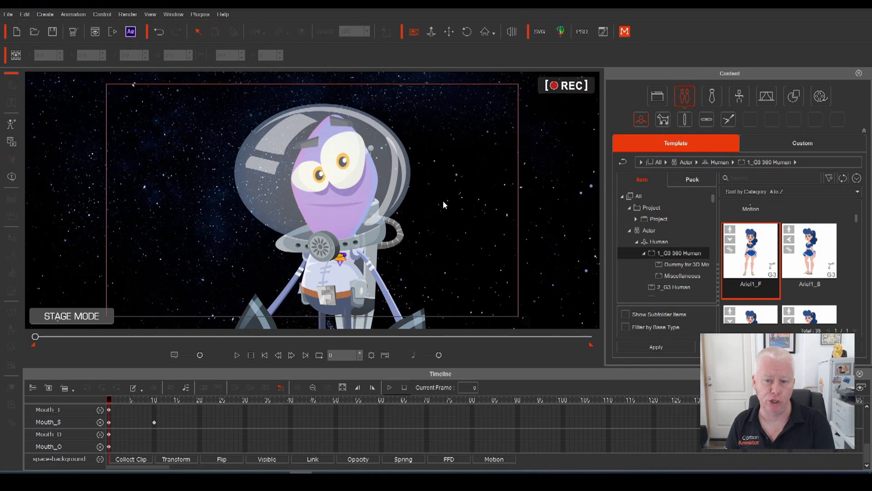
pyautogui.click(331, 198)
pyautogui.click(12, 290)
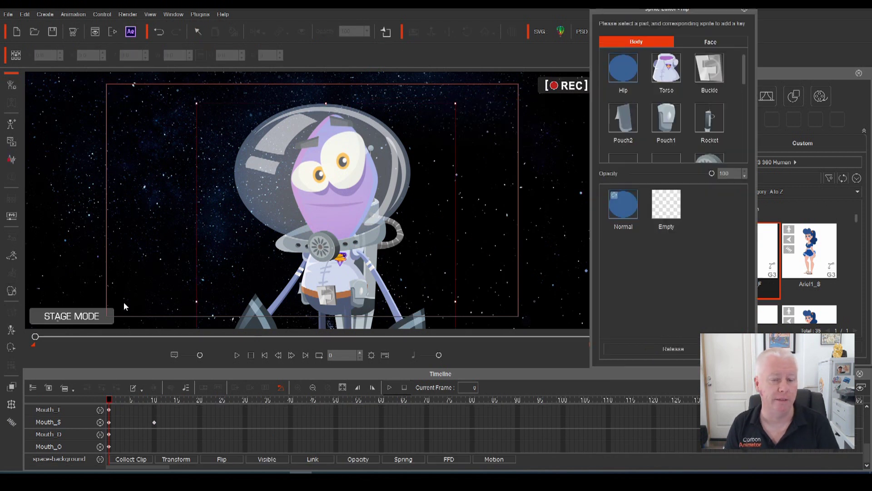
pyautogui.click(715, 40)
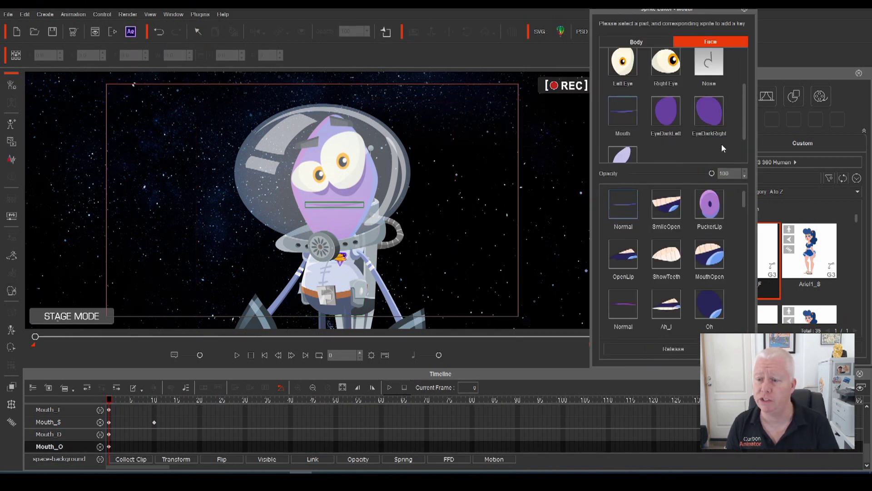
pyautogui.moveTo(742, 195); pyautogui.dragTo(749, 332)
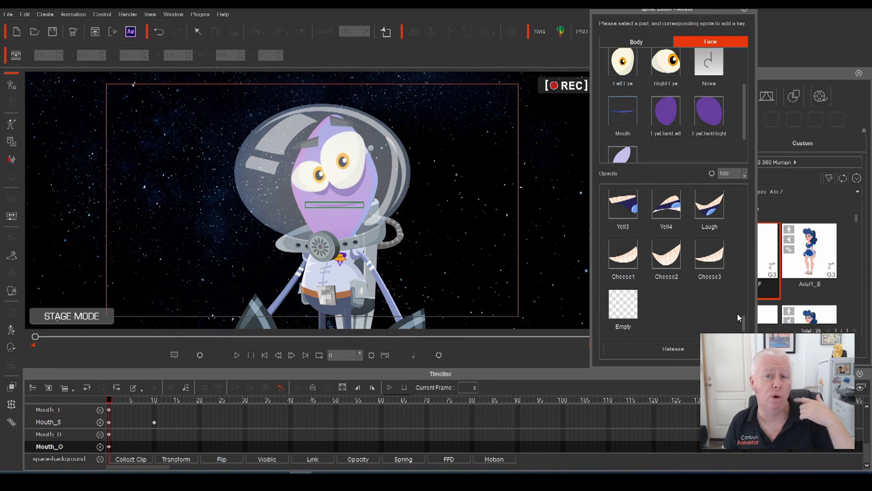
# - Try the Cheese3, Laugh and CDSKZ mouth sprites on the alien
pyautogui.click(707, 253)
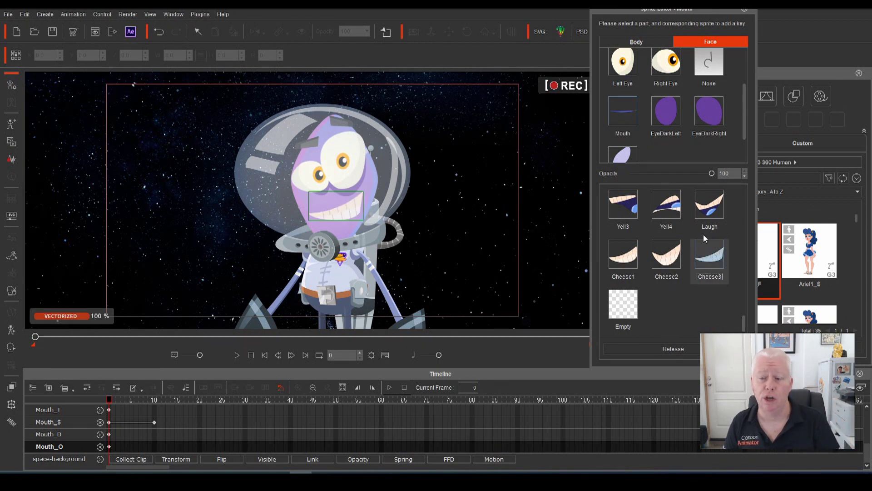
pyautogui.click(712, 212)
pyautogui.moveTo(744, 328); pyautogui.dragTo(750, 195)
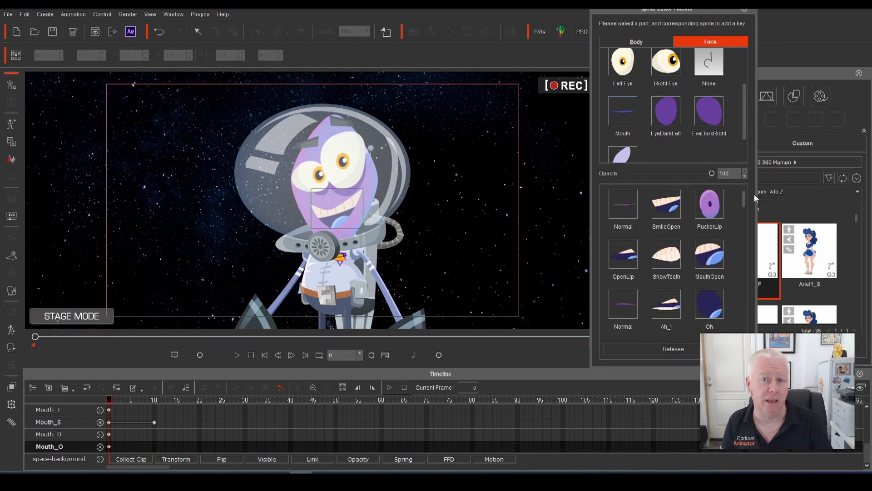
pyautogui.moveTo(745, 200); pyautogui.dragTo(751, 224)
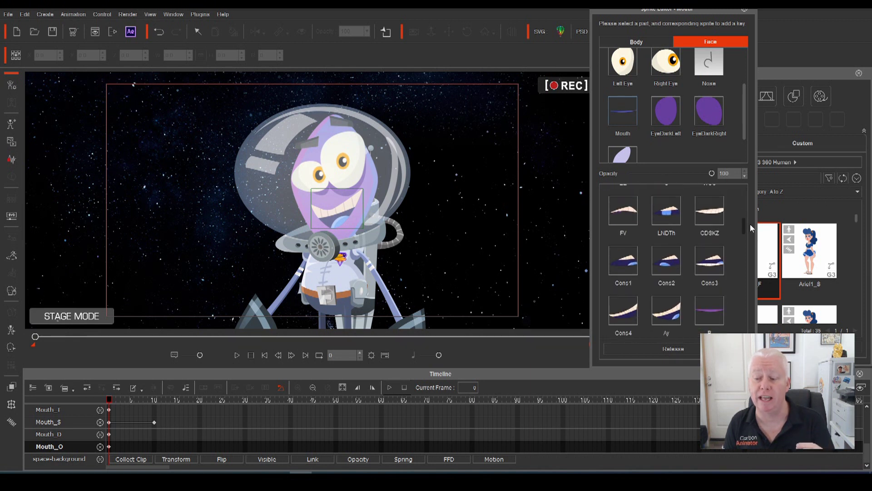
pyautogui.click(709, 211)
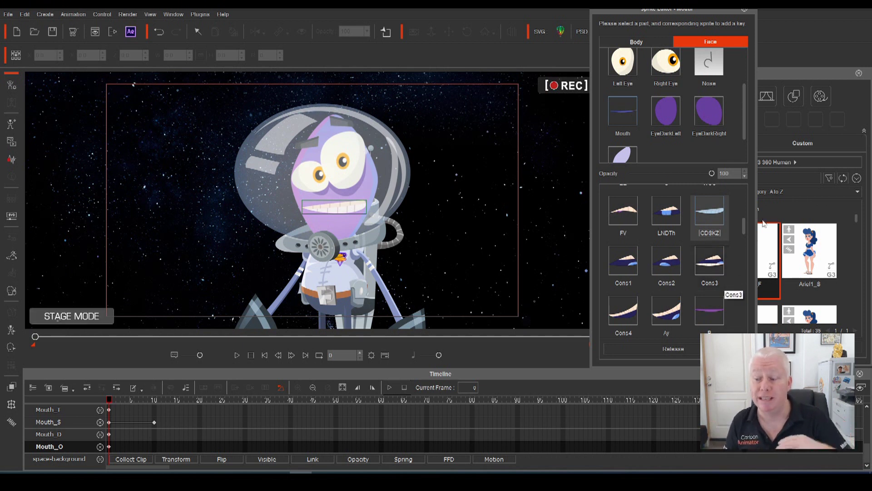
pyautogui.moveTo(742, 226); pyautogui.dragTo(746, 252)
# - Preview the JD, FV2, Ow, P and Th1 mouths, then scroll the list to the top
pyautogui.click(677, 237)
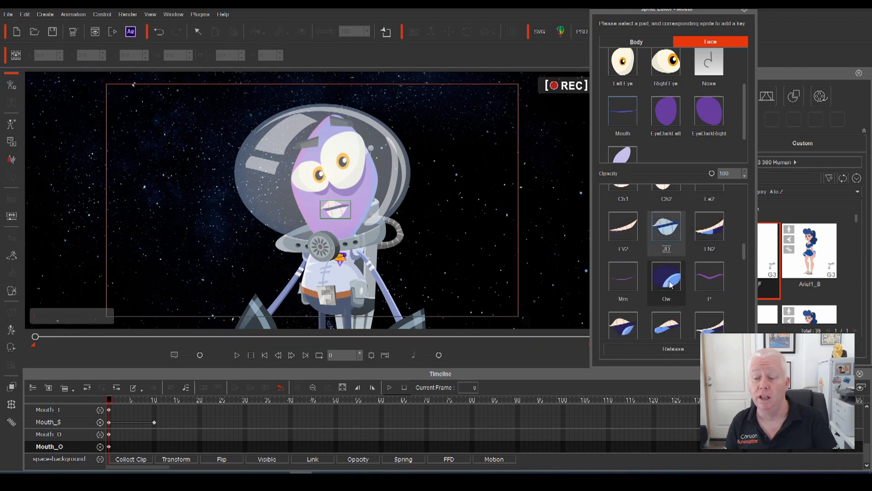
pyautogui.click(623, 227)
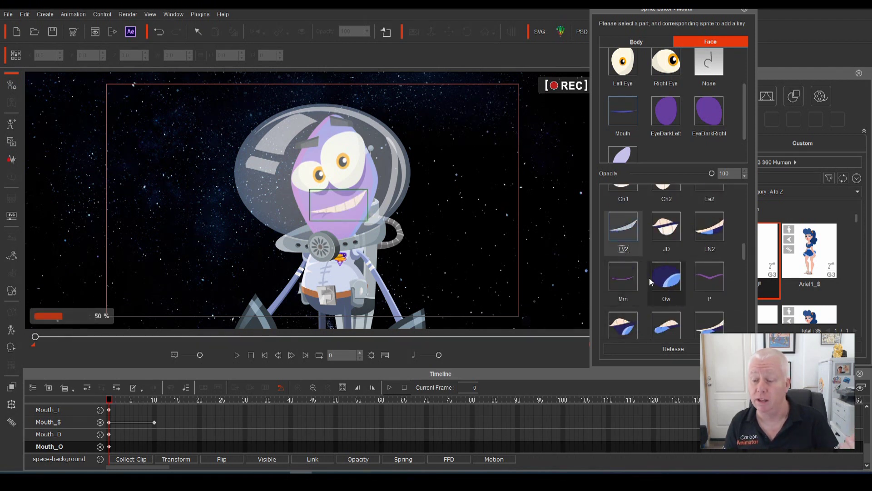
pyautogui.click(664, 277)
pyautogui.click(707, 287)
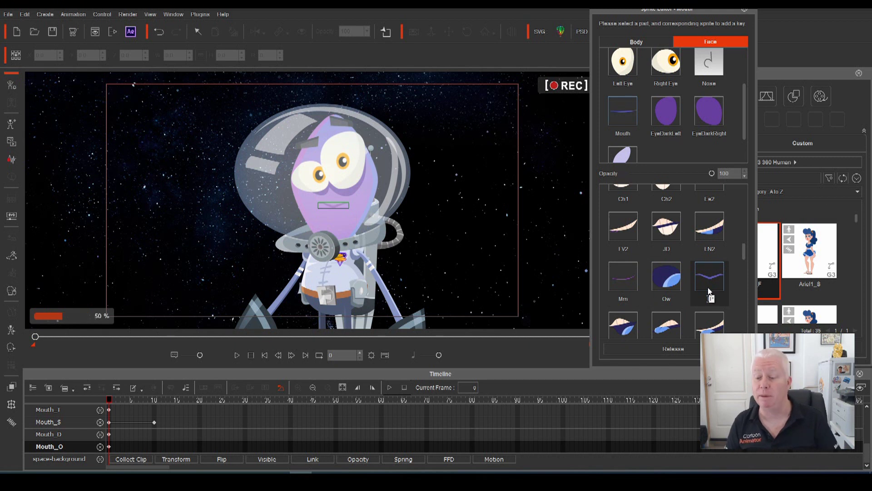
pyautogui.click(706, 325)
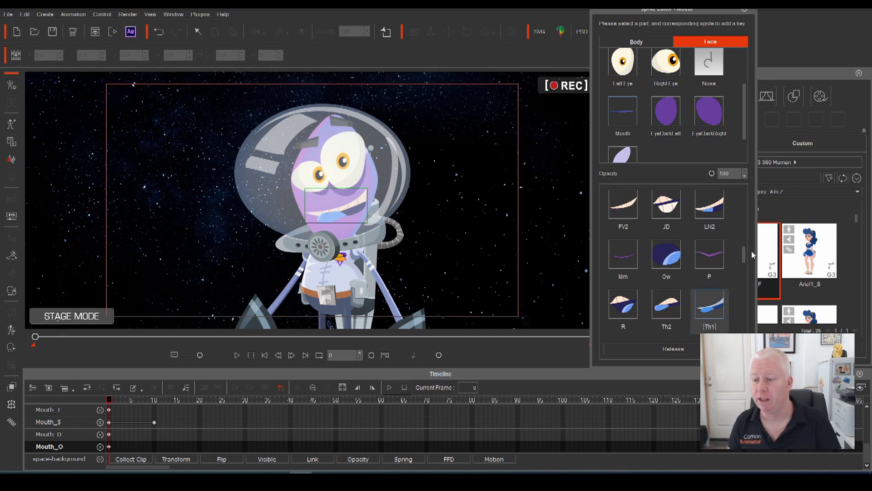
pyautogui.moveTo(745, 262); pyautogui.dragTo(743, 187)
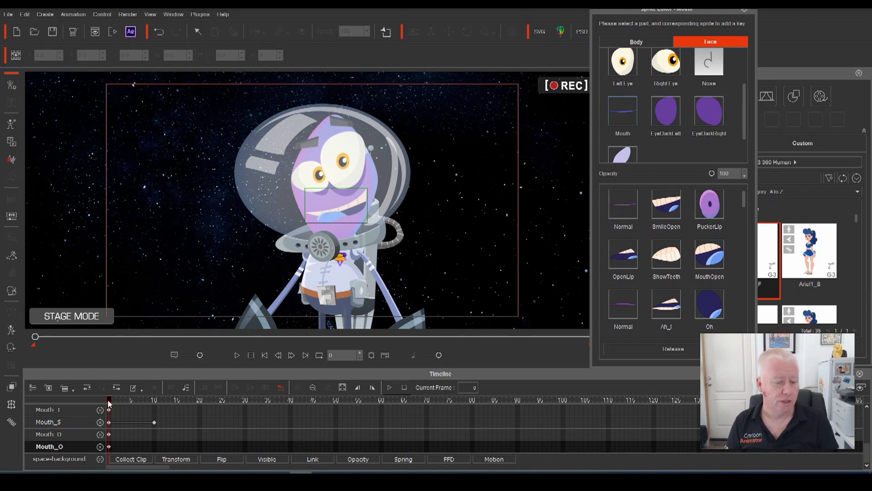
# - Show the Face tracks and give the alien the Normal closed mouth at frame 0
pyautogui.scroll(3, 98, 420)
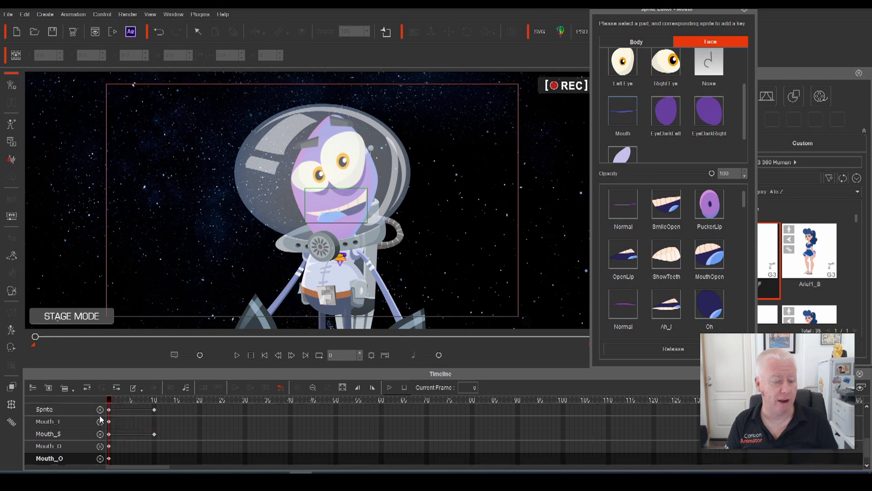
pyautogui.scroll(2, 97, 420)
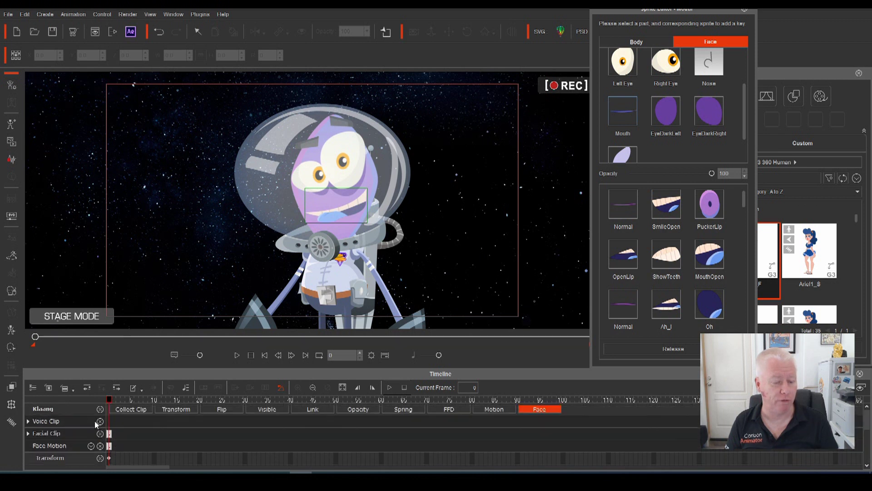
pyautogui.click(538, 409)
pyautogui.click(60, 423)
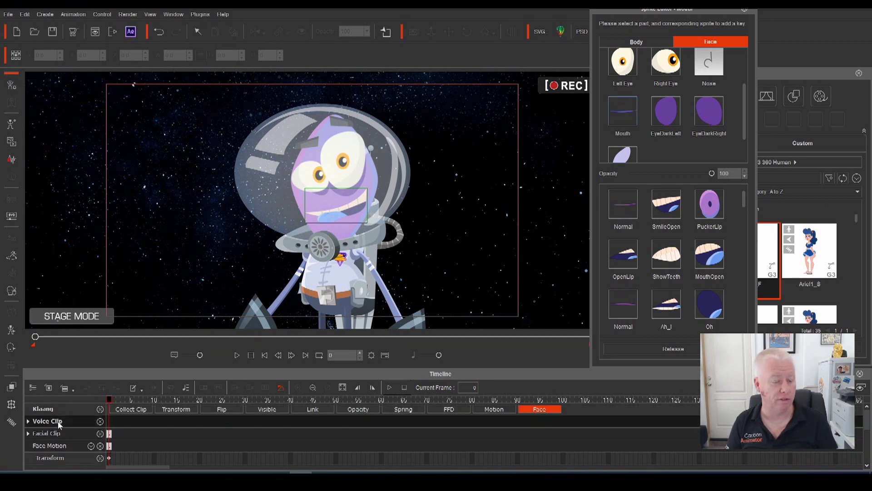
pyautogui.click(155, 400)
pyautogui.moveTo(157, 401); pyautogui.dragTo(89, 400)
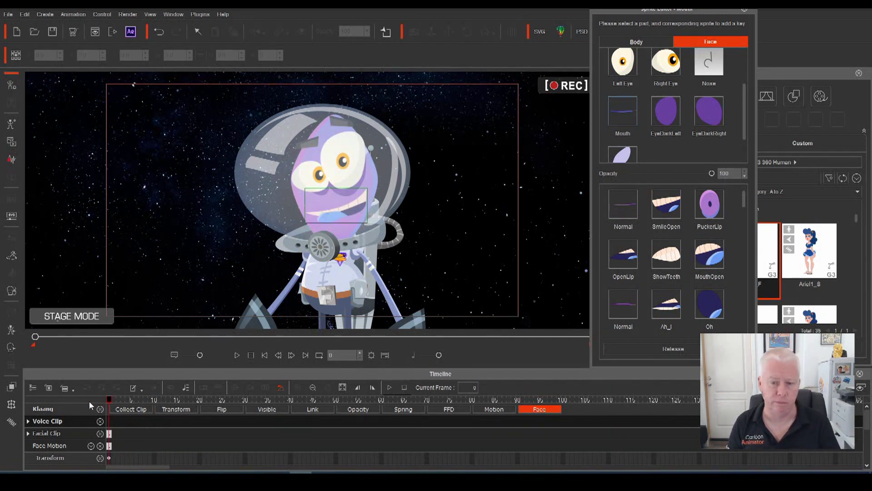
pyautogui.click(618, 212)
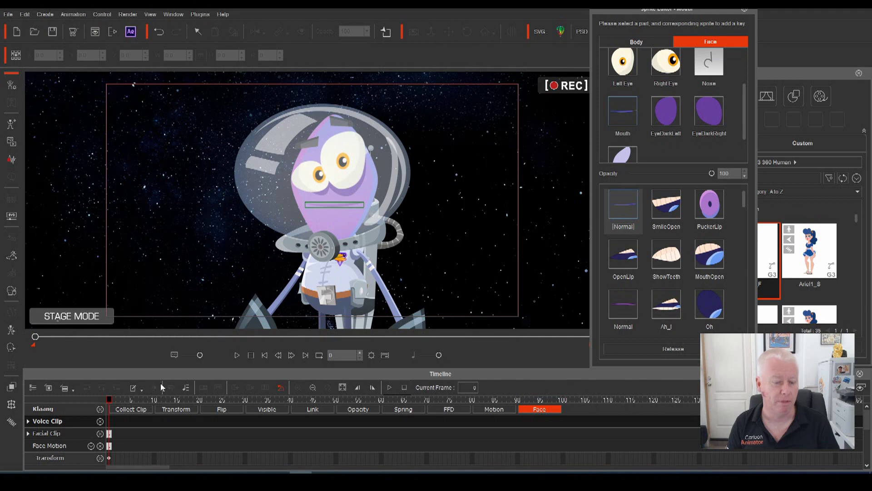
# - Import audio.mp3 onto the alien's Voice Clip track
pyautogui.moveTo(109, 402); pyautogui.dragTo(155, 405)
pyautogui.rightClick(153, 420)
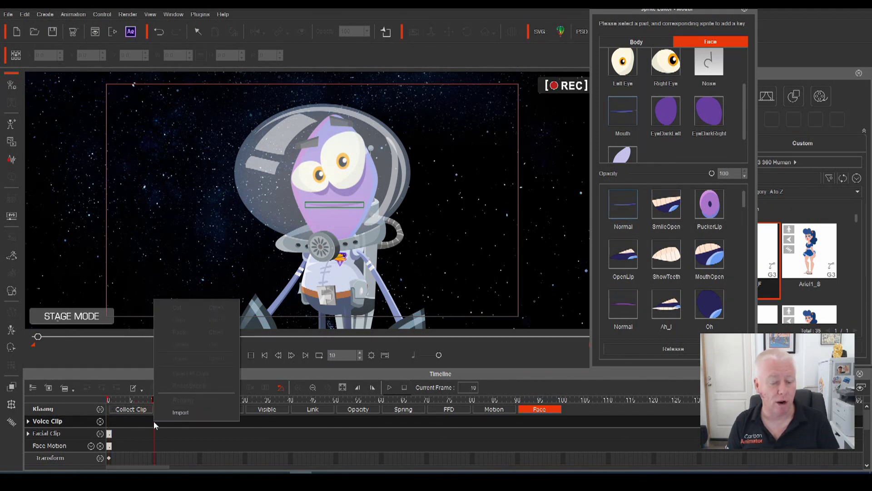
pyautogui.click(176, 413)
pyautogui.click(117, 87)
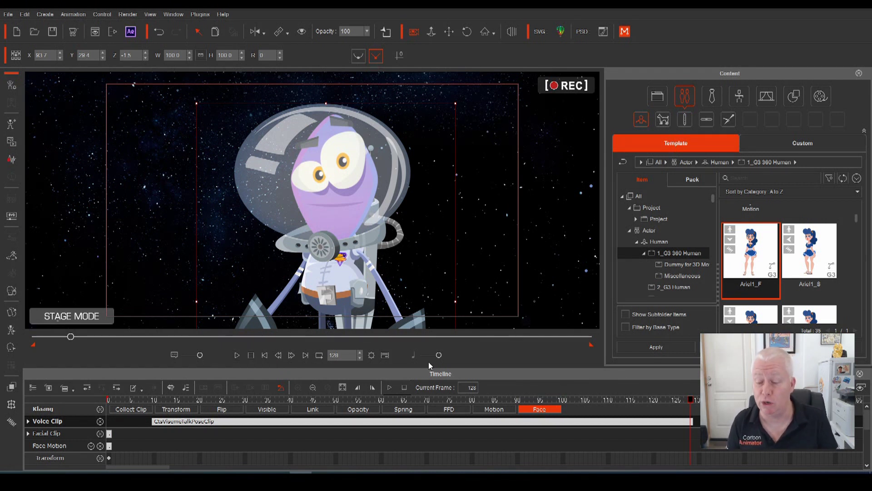
# - Rewind, zoom the camera out and play a first preview of the lip sync
pyautogui.moveTo(691, 400); pyautogui.dragTo(109, 459)
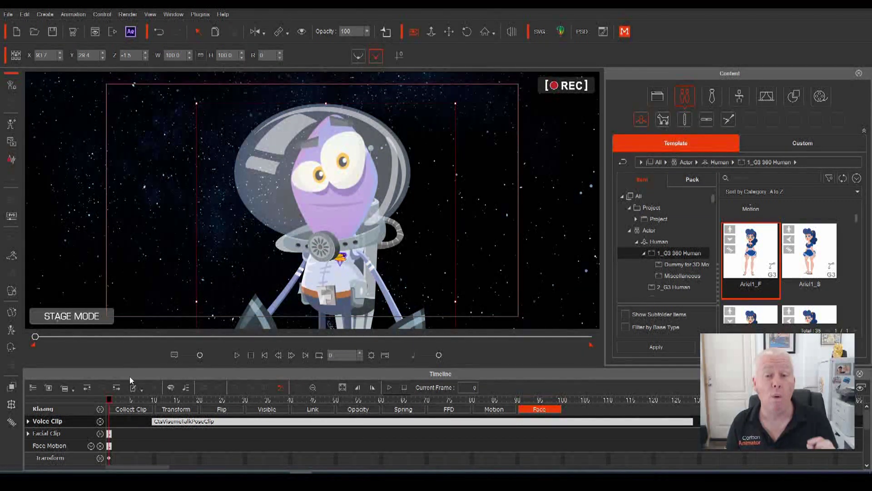
pyautogui.click(395, 209)
pyautogui.moveTo(395, 210); pyautogui.dragTo(376, 263)
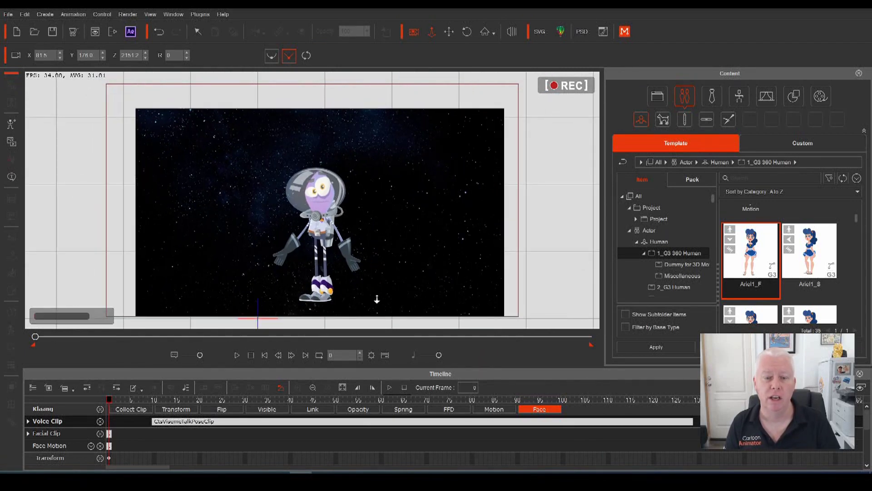
pyautogui.click(236, 359)
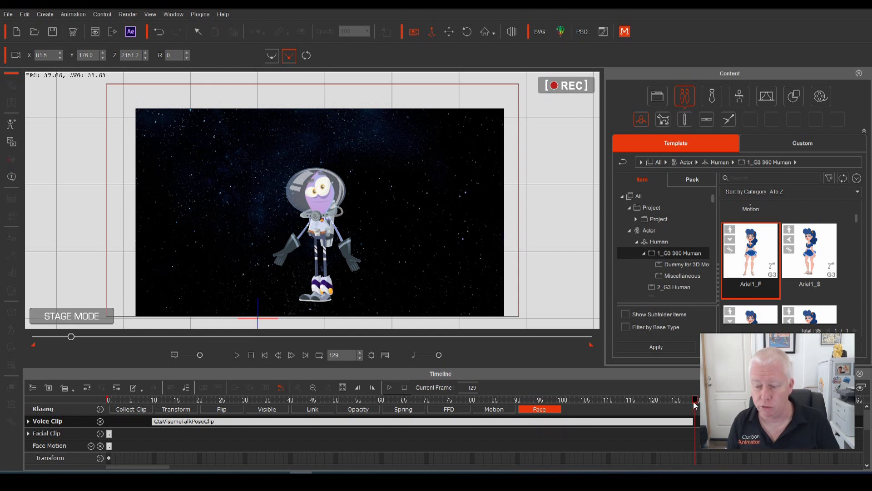
pyautogui.press('Home')
# - Zoom and pan the camera close on the astronaut, then play and stop the lip-synced animation
pyautogui.scroll(2, 300, 238)
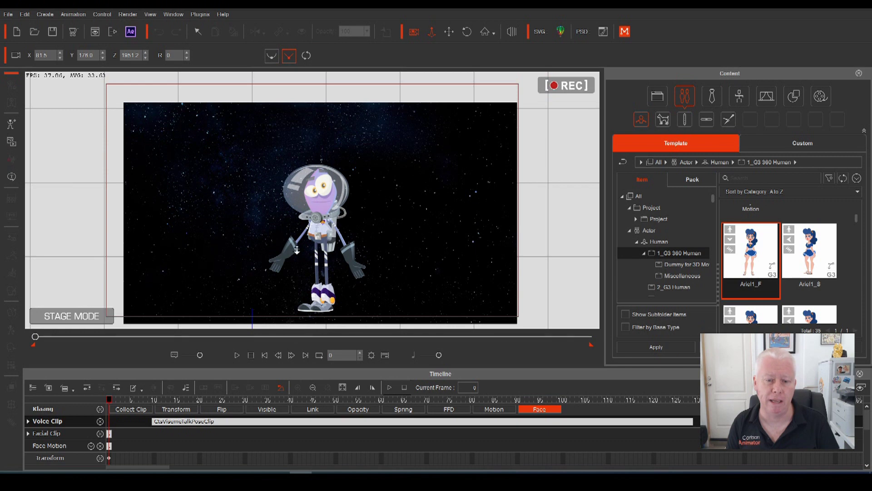
pyautogui.moveTo(297, 249); pyautogui.dragTo(382, 69)
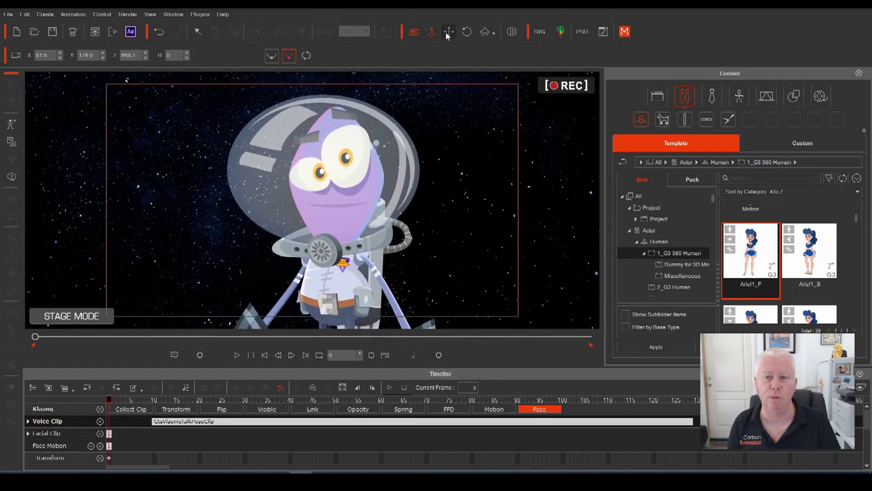
pyautogui.click(448, 36)
pyautogui.moveTo(396, 148); pyautogui.dragTo(389, 158)
pyautogui.click(198, 31)
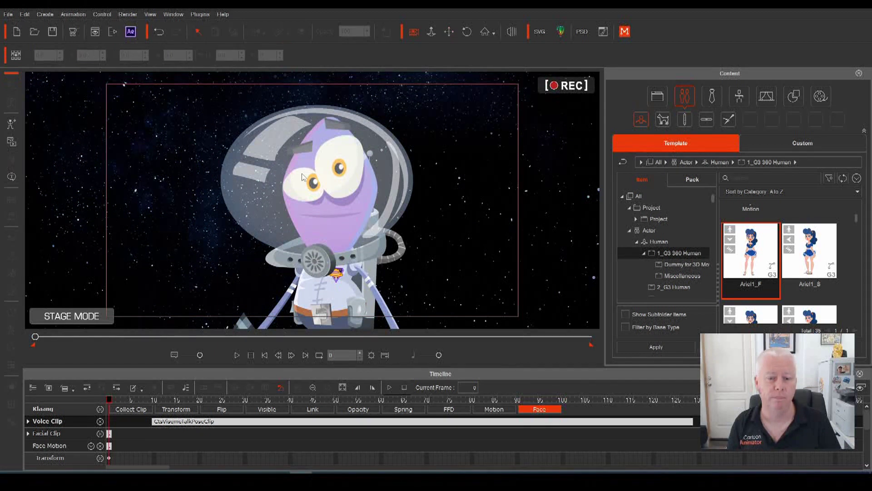
pyautogui.click(237, 355)
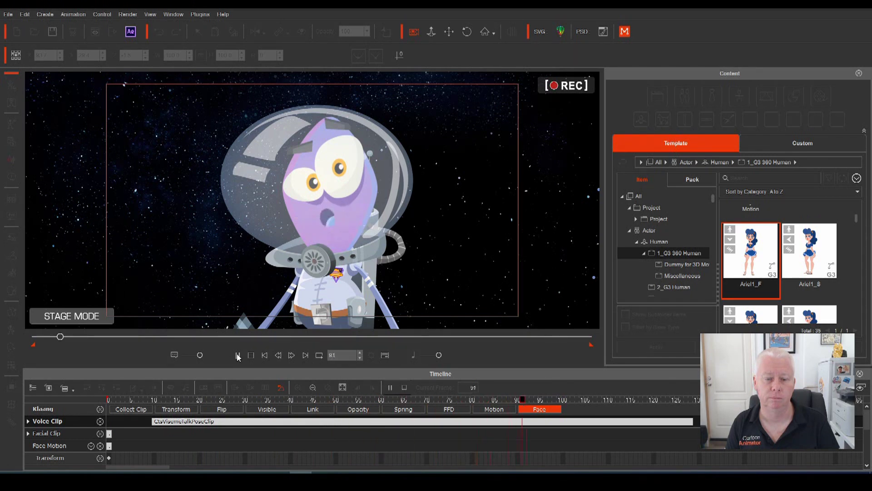
pyautogui.click(237, 356)
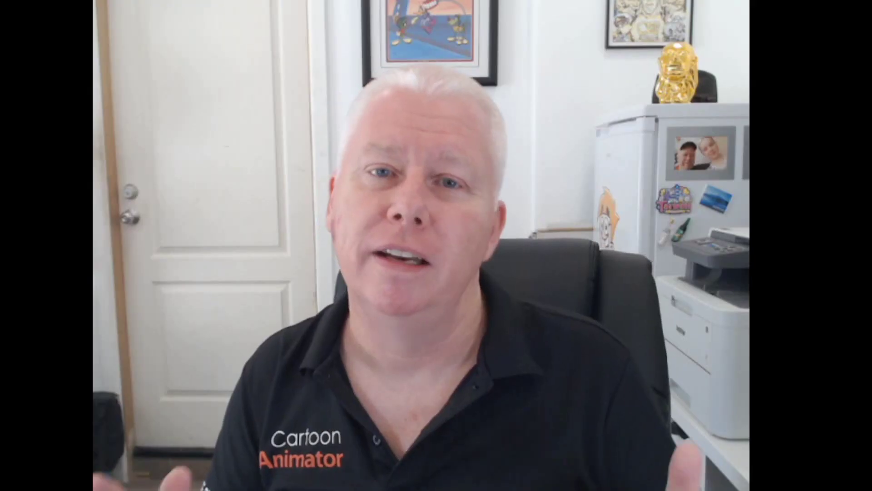